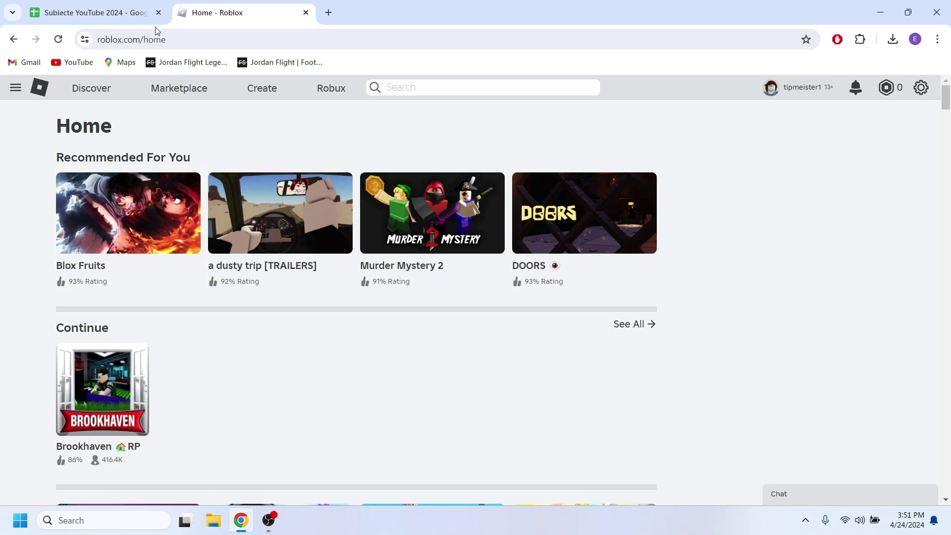
Go to My Settings from the gear menu to view Account Info.
{"action": "left_click", "coordinate": [922, 89]}
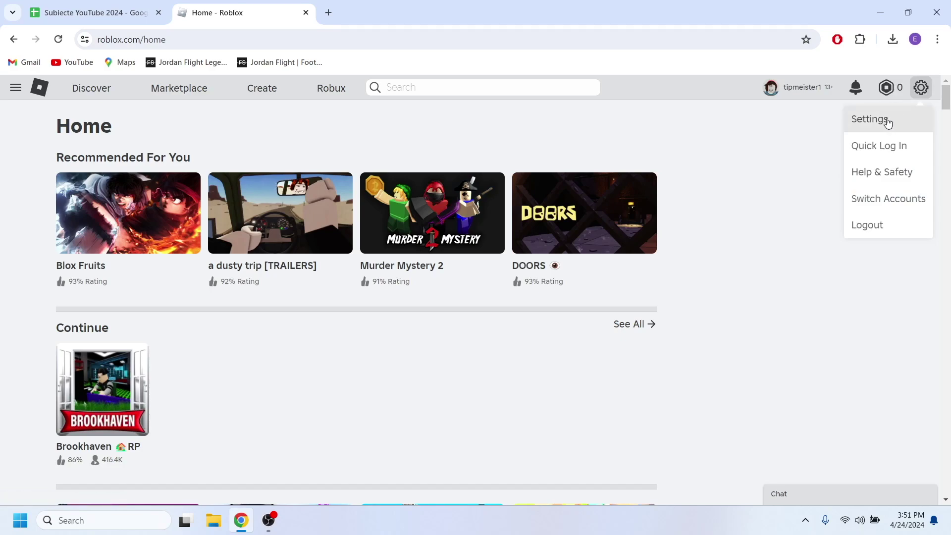
{"action": "left_click", "coordinate": [871, 119]}
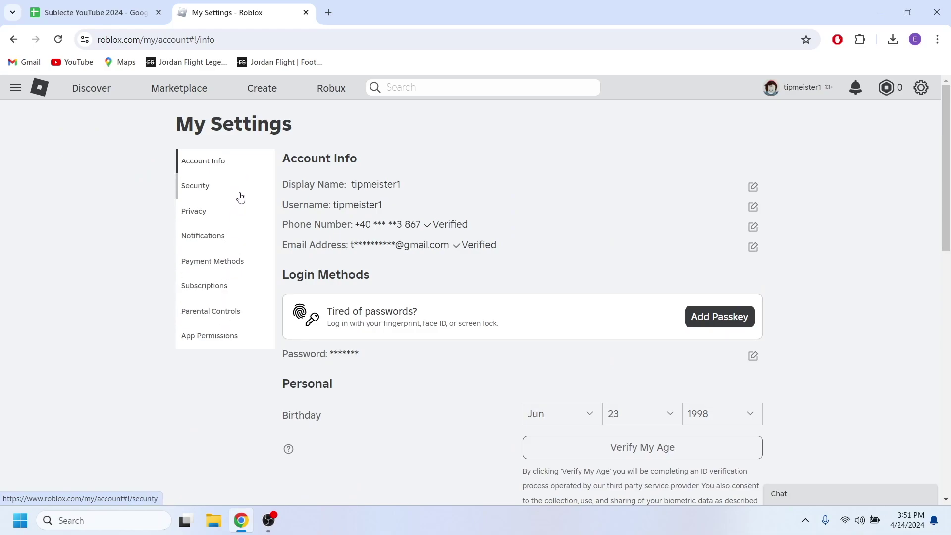
Show Privacy settings and check private server invites, leaving them at Friends.
{"action": "left_click", "coordinate": [228, 211]}
{"action": "scroll", "coordinate": [228, 211], "scroll_direction": "down", "scroll_amount": 1}
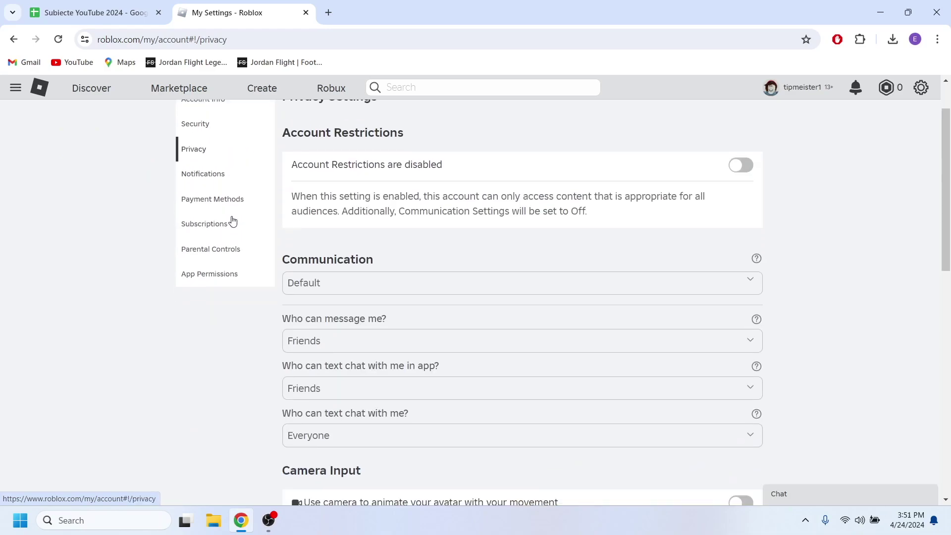
{"action": "scroll", "coordinate": [348, 225], "scroll_direction": "down", "scroll_amount": 2}
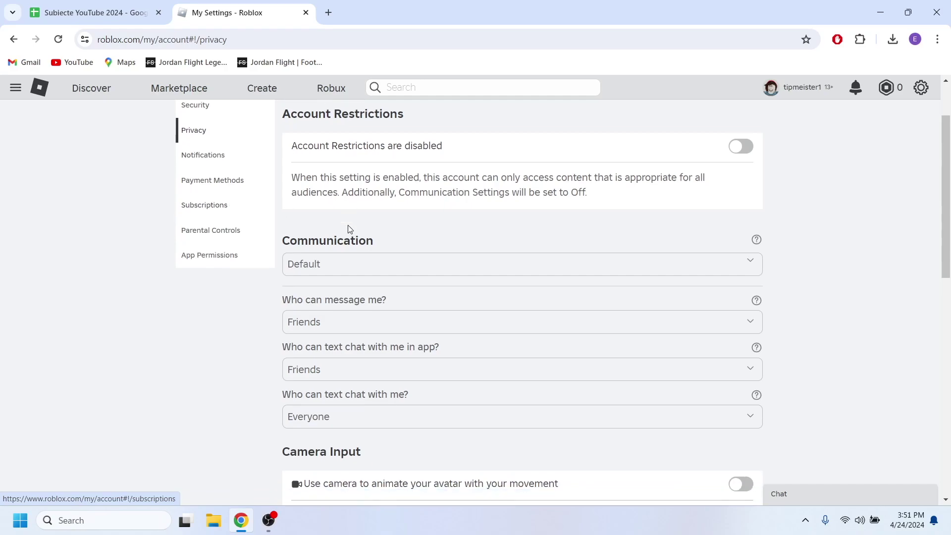
{"action": "scroll", "coordinate": [347, 226], "scroll_direction": "down", "scroll_amount": 3}
{"action": "scroll", "coordinate": [348, 226], "scroll_direction": "down", "scroll_amount": 3}
{"action": "scroll", "coordinate": [342, 216], "scroll_direction": "down", "scroll_amount": 1}
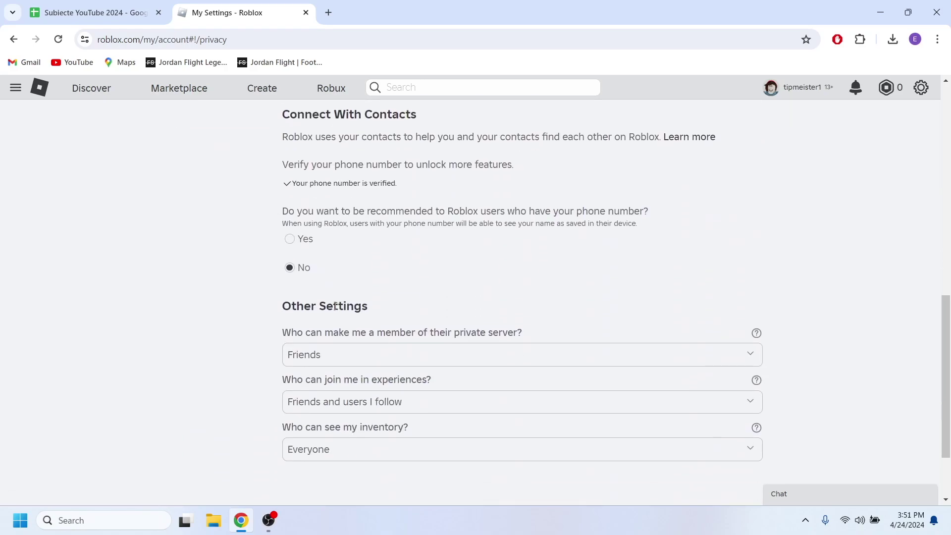
{"action": "scroll", "coordinate": [347, 319], "scroll_direction": "down", "scroll_amount": 3}
{"action": "scroll", "coordinate": [347, 324], "scroll_direction": "up", "scroll_amount": 1}
{"action": "scroll", "coordinate": [347, 324], "scroll_direction": "up", "scroll_amount": 4}
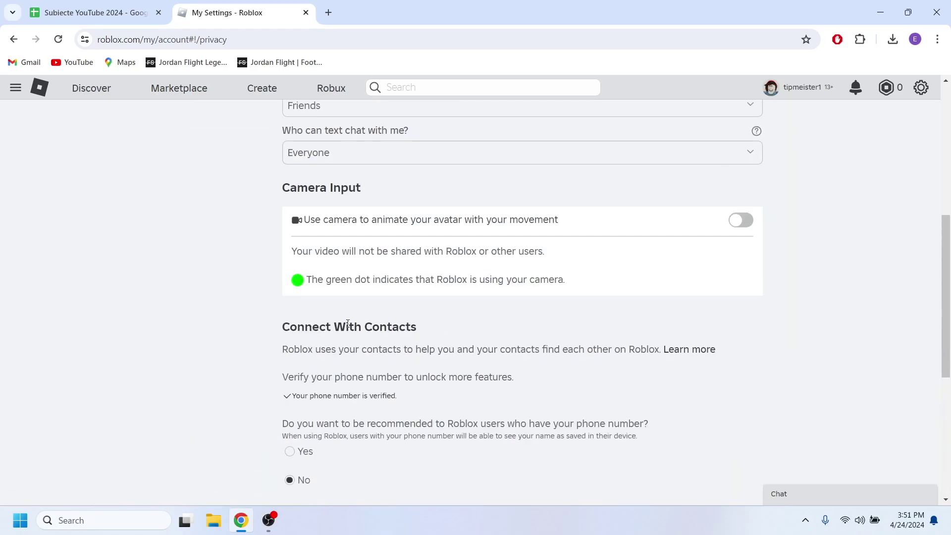
{"action": "scroll", "coordinate": [347, 324], "scroll_direction": "up", "scroll_amount": 3}
{"action": "scroll", "coordinate": [327, 305], "scroll_direction": "up", "scroll_amount": 3}
{"action": "left_click_drag", "start_coordinate": [286, 268], "coordinate": [376, 301]}
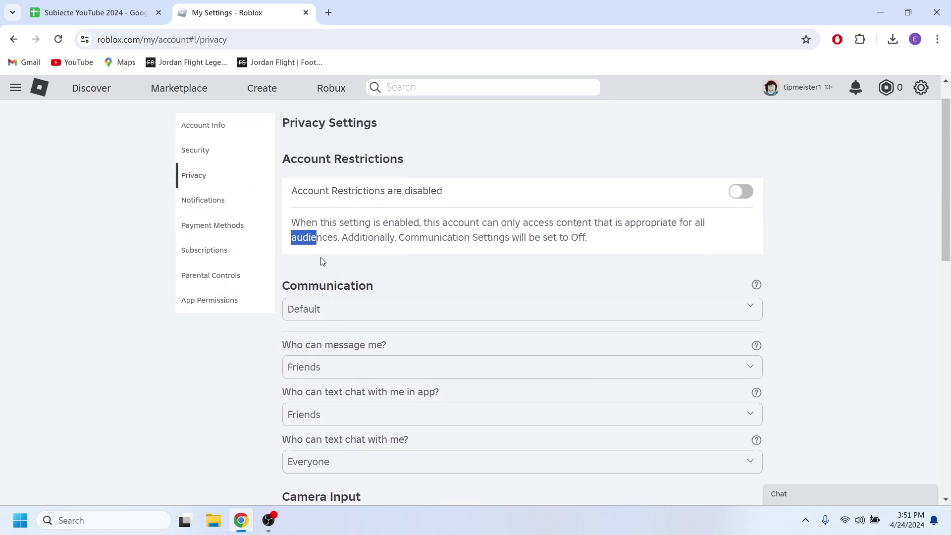
{"action": "scroll", "coordinate": [354, 283], "scroll_direction": "down", "scroll_amount": 3}
{"action": "scroll", "coordinate": [340, 289], "scroll_direction": "down", "scroll_amount": 1}
{"action": "scroll", "coordinate": [340, 289], "scroll_direction": "down", "scroll_amount": 3}
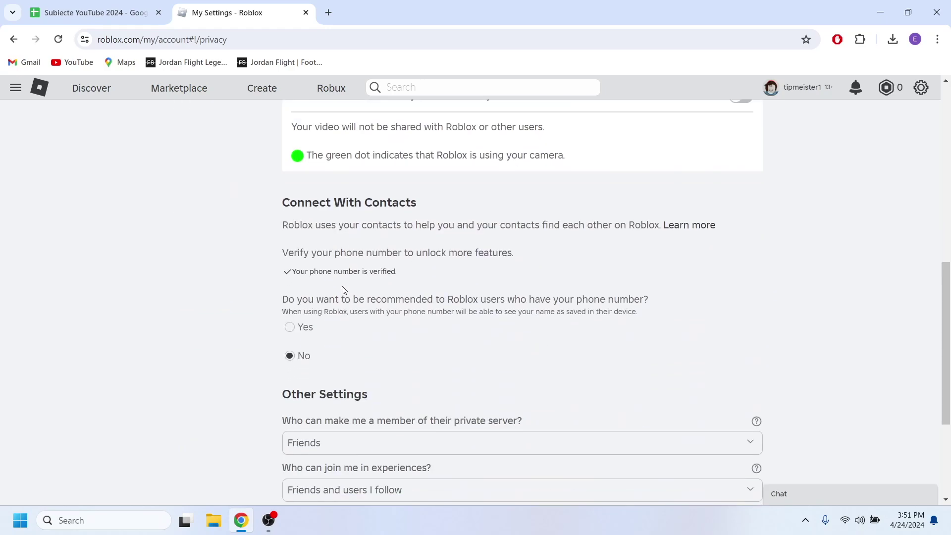
{"action": "scroll", "coordinate": [343, 290], "scroll_direction": "down", "scroll_amount": 3}
{"action": "scroll", "coordinate": [334, 271], "scroll_direction": "up", "scroll_amount": 1}
{"action": "left_click", "coordinate": [327, 256]}
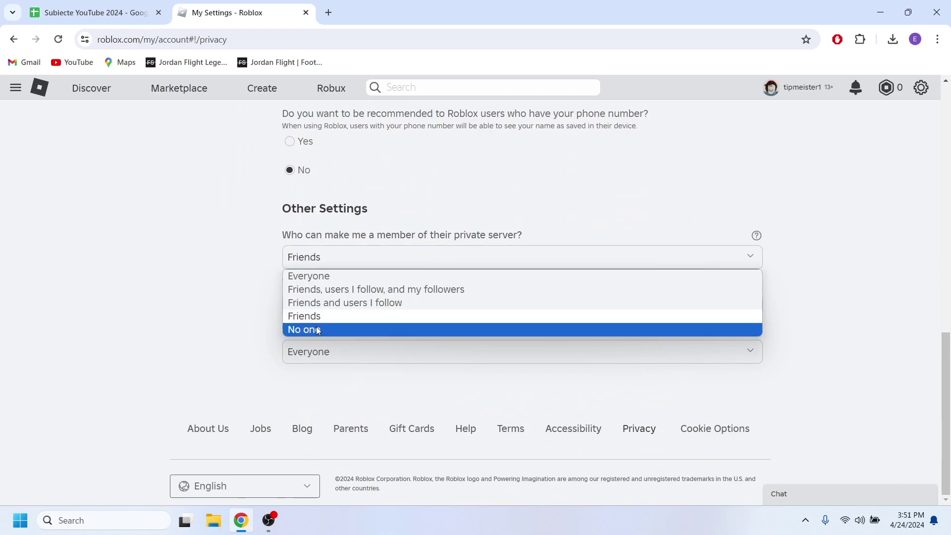
{"action": "left_click", "coordinate": [354, 241]}
{"action": "scroll", "coordinate": [349, 240], "scroll_direction": "up", "scroll_amount": 1}
{"action": "scroll", "coordinate": [348, 239], "scroll_direction": "up", "scroll_amount": 3}
{"action": "scroll", "coordinate": [339, 245], "scroll_direction": "up", "scroll_amount": 2}
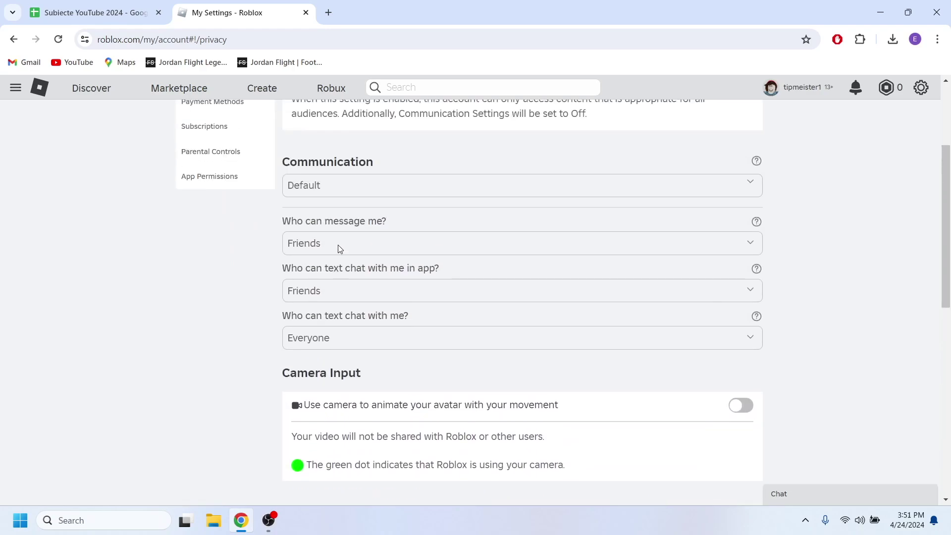
Review the 'Who can message me?' choices, keeping it at Friends.
{"action": "left_click", "coordinate": [338, 245]}
{"action": "left_click", "coordinate": [348, 244]}
{"action": "left_click", "coordinate": [342, 245]}
{"action": "left_click", "coordinate": [339, 240]}
{"action": "scroll", "coordinate": [298, 238], "scroll_direction": "up", "scroll_amount": 3}
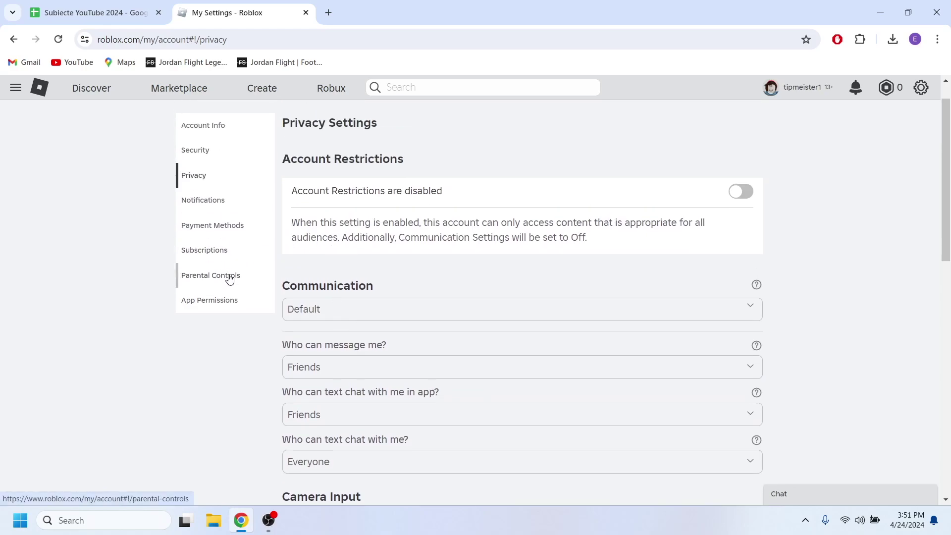
Switch to the Parental Controls section in the sidebar.
{"action": "left_click", "coordinate": [210, 275]}
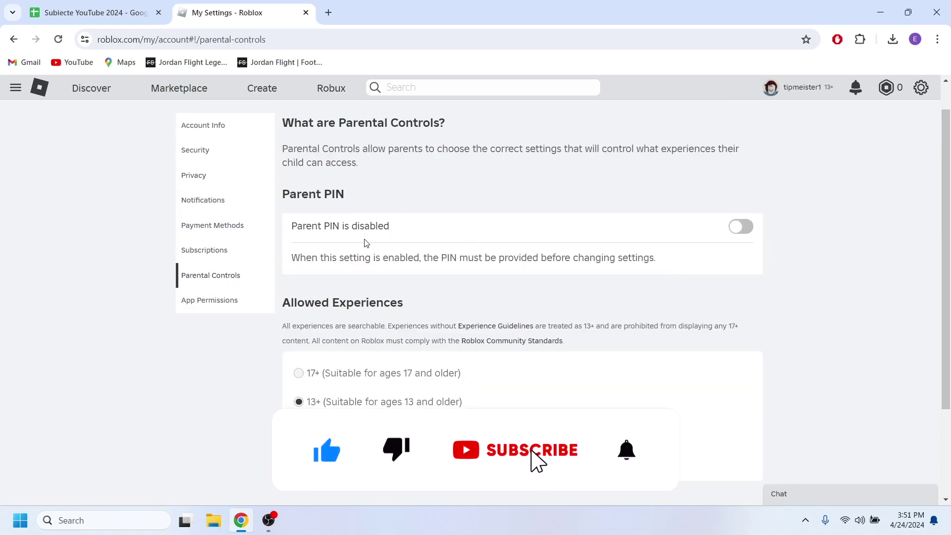
{"action": "scroll", "coordinate": [365, 241], "scroll_direction": "up", "scroll_amount": 1}
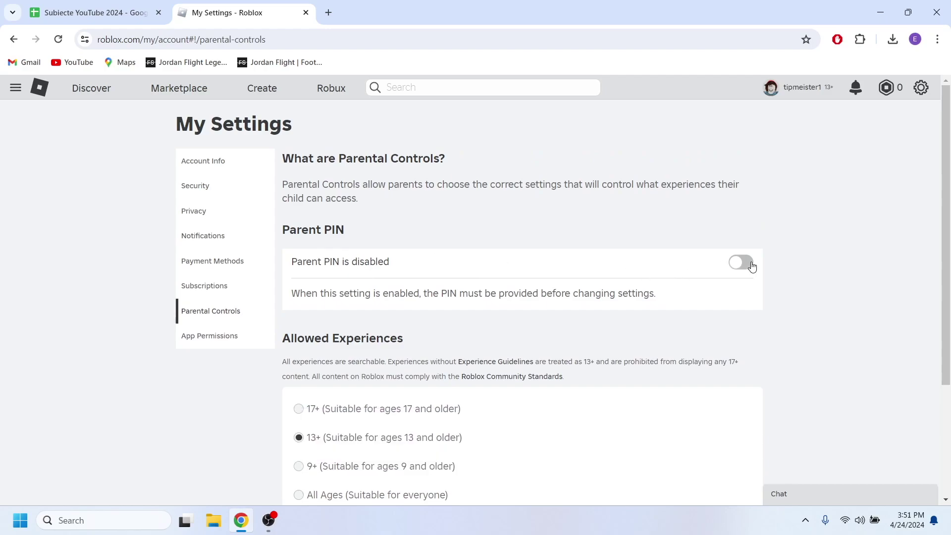
{"action": "scroll", "coordinate": [363, 256], "scroll_direction": "down", "scroll_amount": 2}
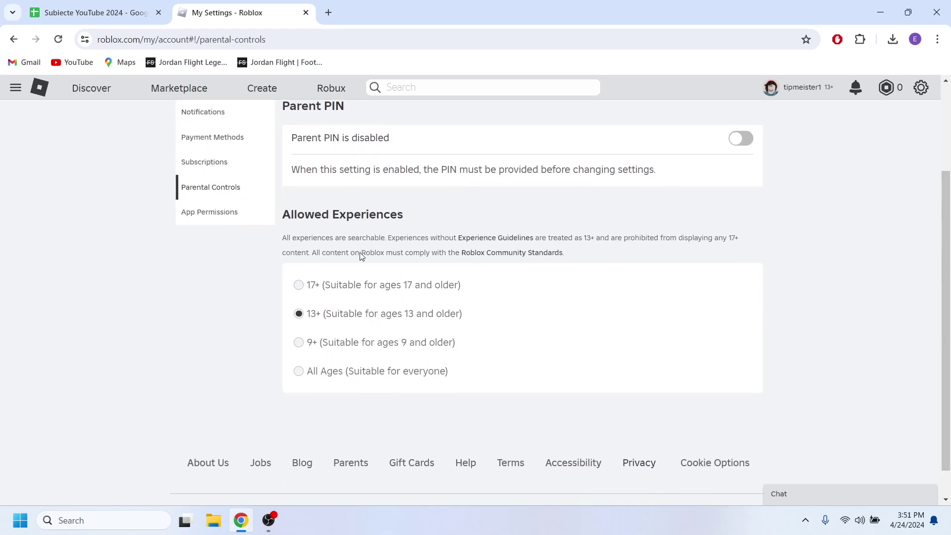
Open the Parent PIN Add PIN dialog, then dismiss it without creating a PIN.
{"action": "left_click", "coordinate": [299, 371]}
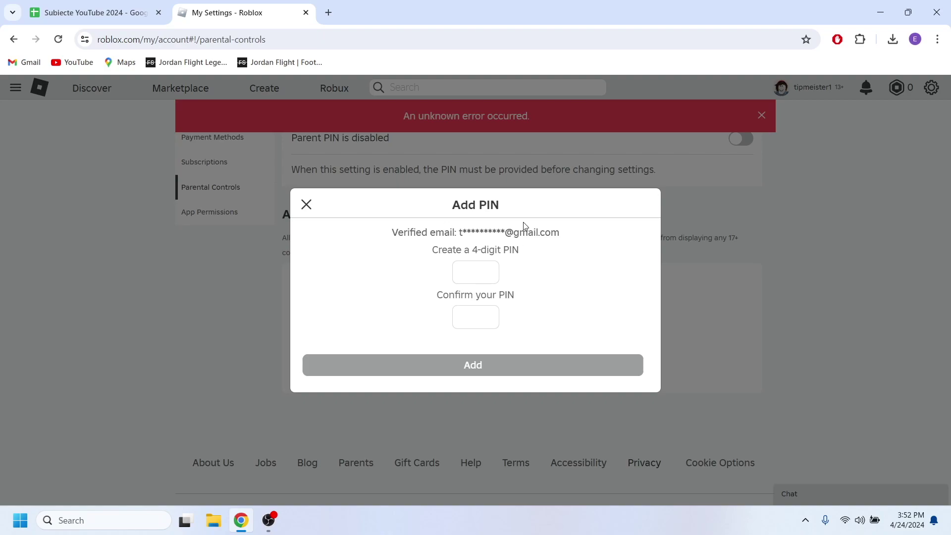
{"action": "left_click", "coordinate": [762, 195]}
{"action": "scroll", "coordinate": [747, 148], "scroll_direction": "up", "scroll_amount": 5}
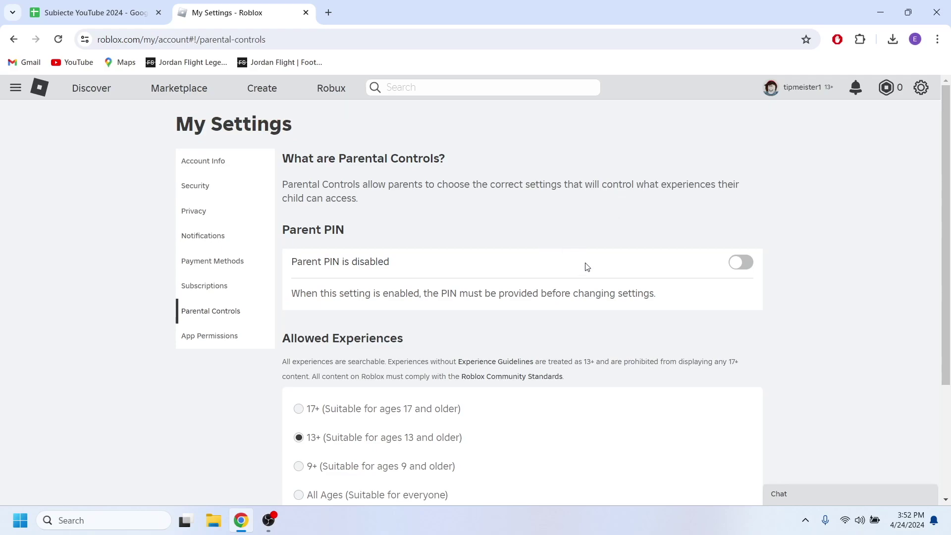
{"action": "scroll", "coordinate": [526, 214], "scroll_direction": "down", "scroll_amount": 5}
{"action": "scroll", "coordinate": [513, 231], "scroll_direction": "up", "scroll_amount": 5}
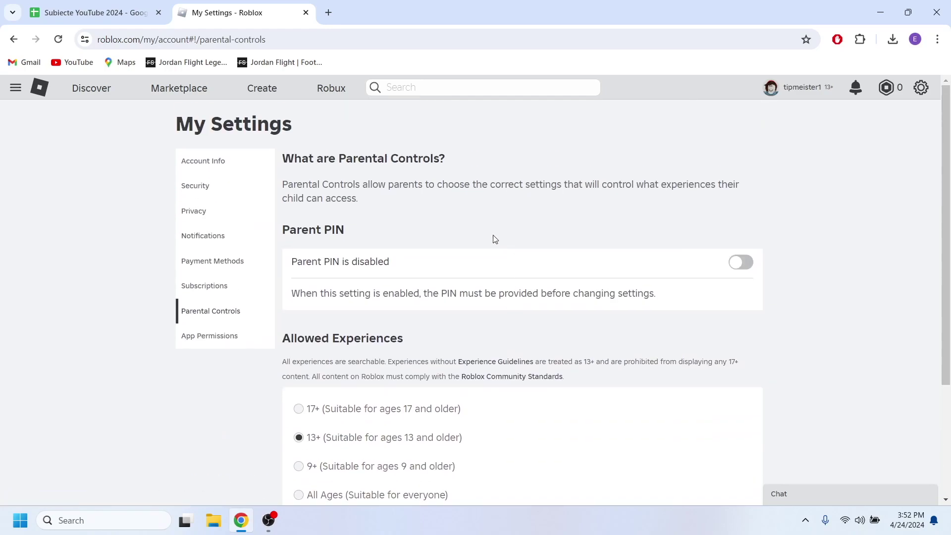